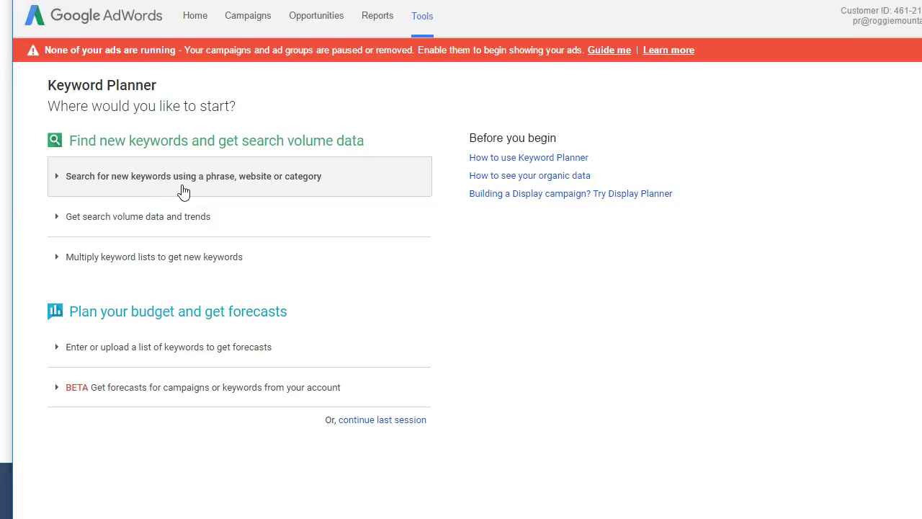
{"action": "left_click", "coordinate": [183, 191]}
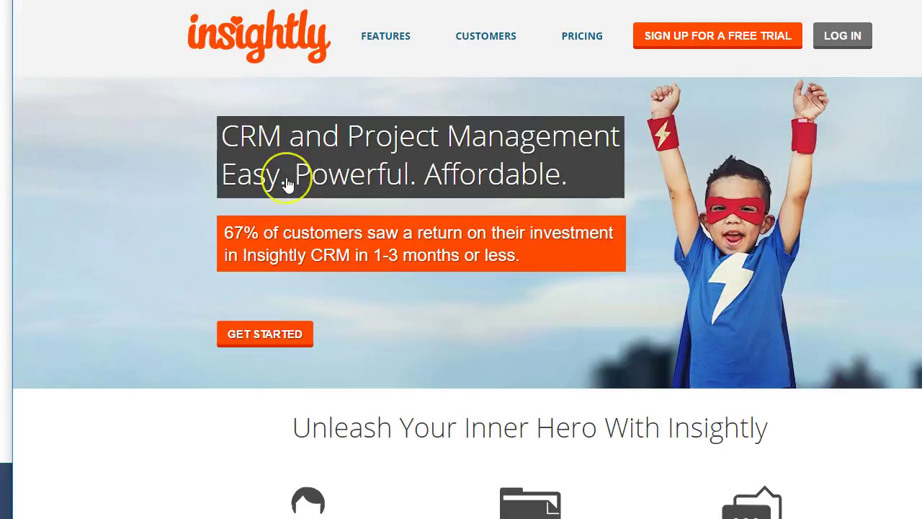
{"action": "right_click", "coordinate": [243, 0]}
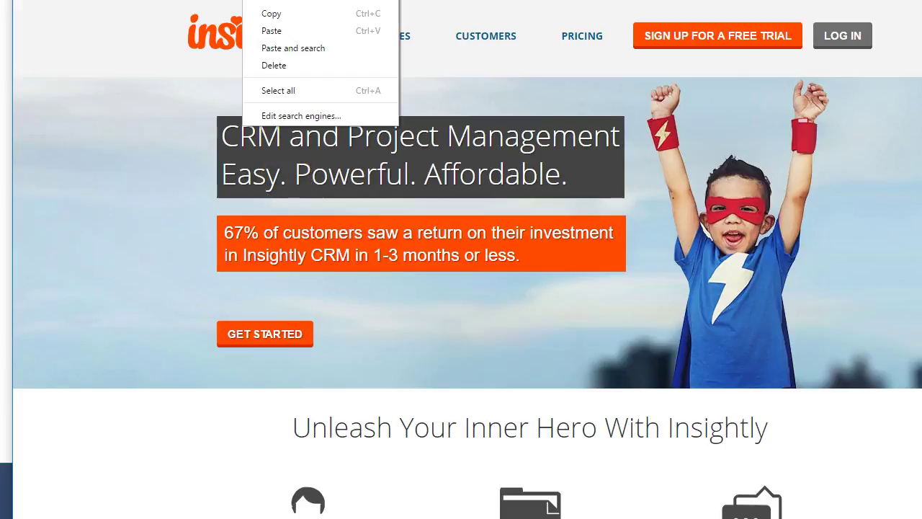
{"action": "left_click", "coordinate": [271, 13]}
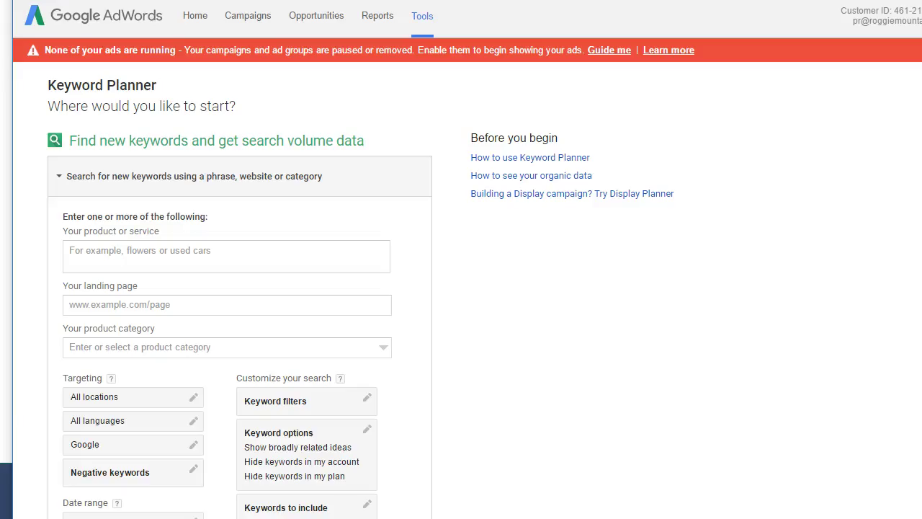
{"action": "right_click", "coordinate": [83, 305]}
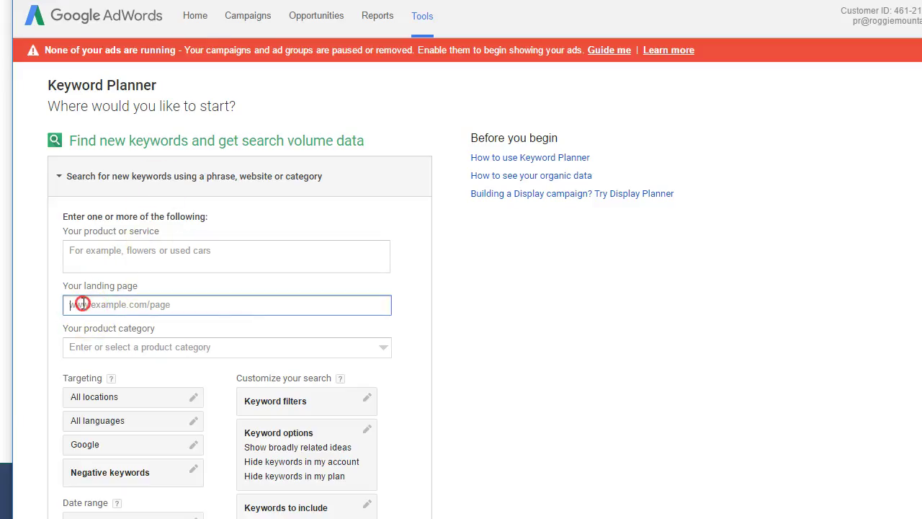
{"action": "left_click", "coordinate": [117, 385]}
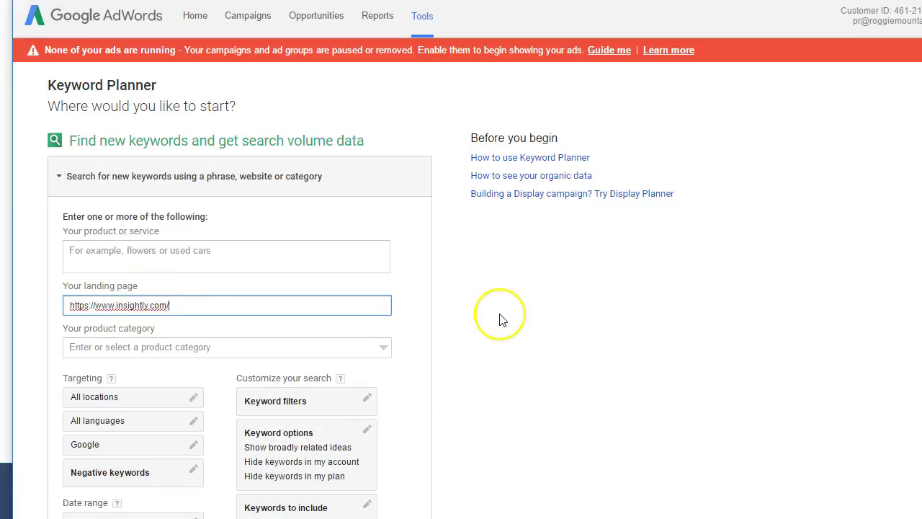
Get keyword ideas for the Insightly landing page, keeping the default targeting and search options.
{"action": "scroll", "coordinate": [502, 319], "scroll_direction": "down", "scroll_amount": 4}
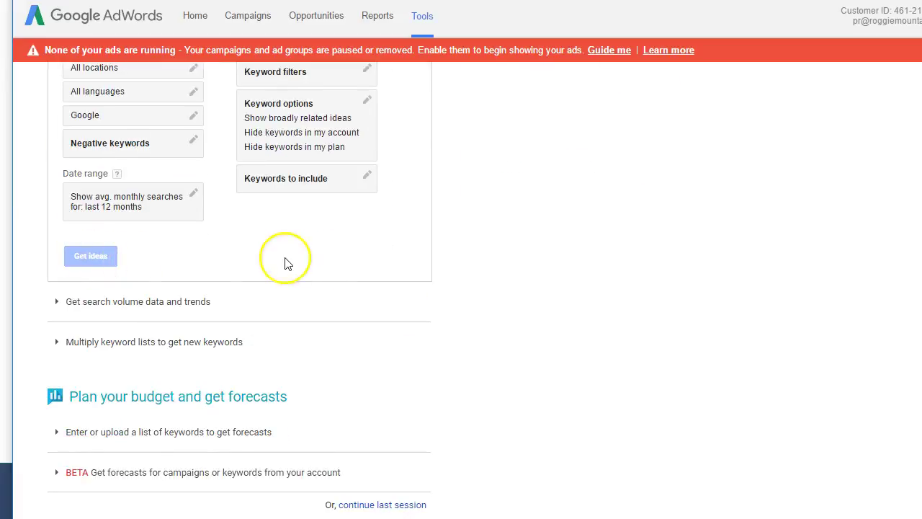
{"action": "scroll", "coordinate": [310, 245], "scroll_direction": "up", "scroll_amount": 4}
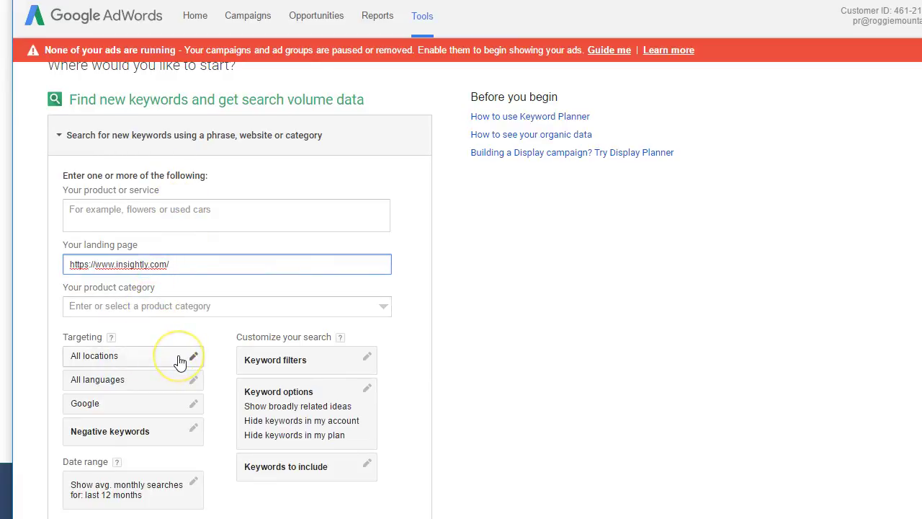
{"action": "scroll", "coordinate": [180, 360], "scroll_direction": "down", "scroll_amount": 3}
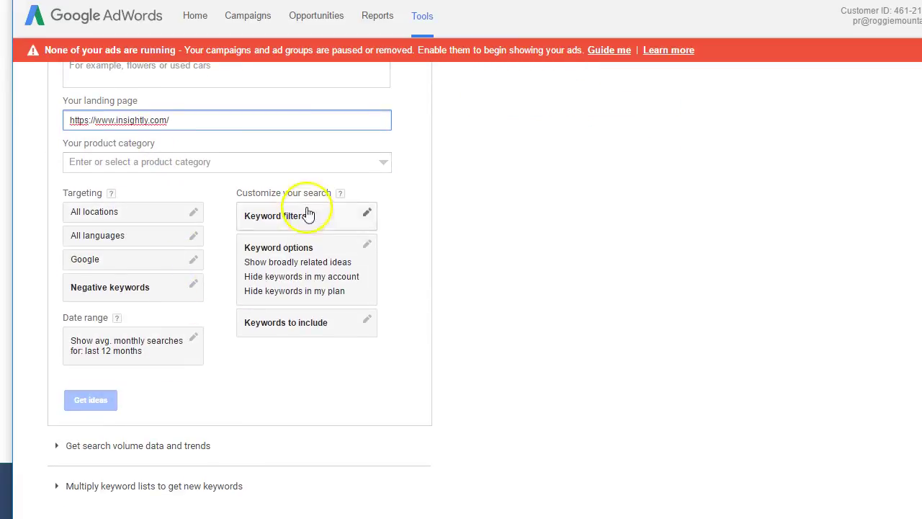
{"action": "left_click", "coordinate": [91, 400]}
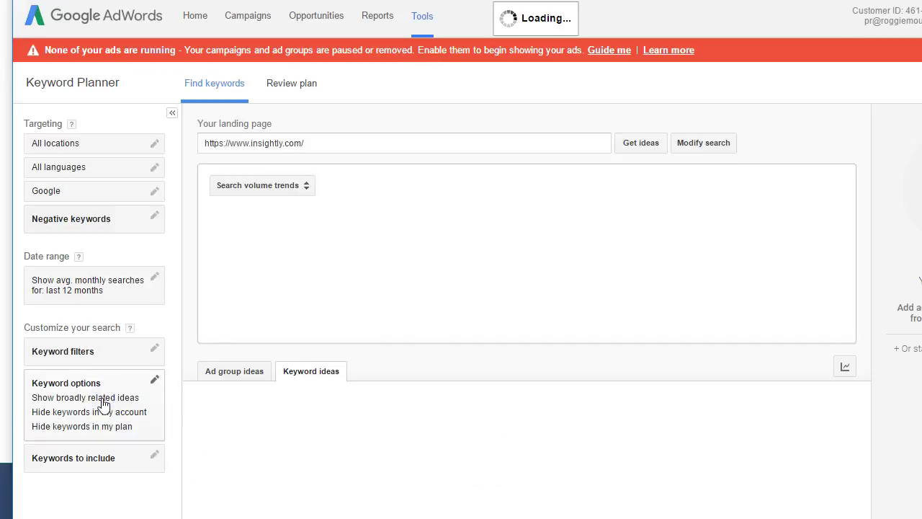
{"action": "left_click", "coordinate": [119, 404]}
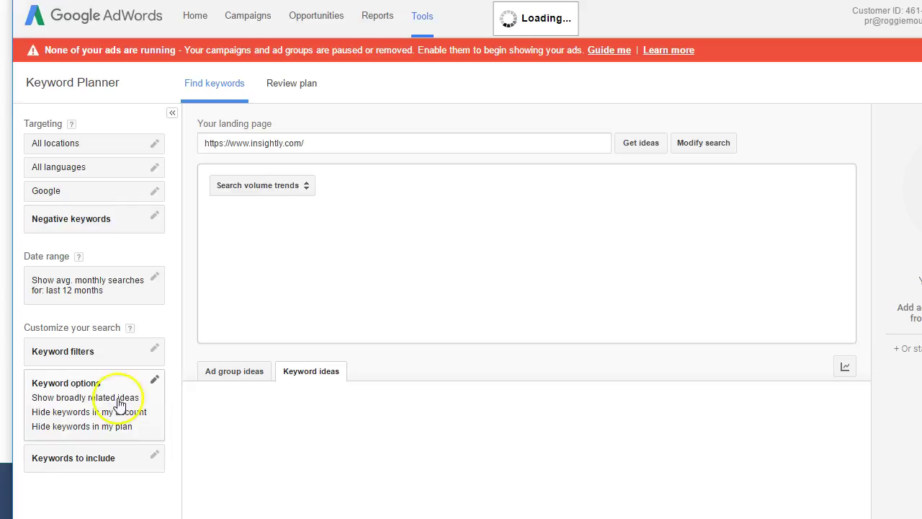
{"action": "left_click", "coordinate": [276, 145]}
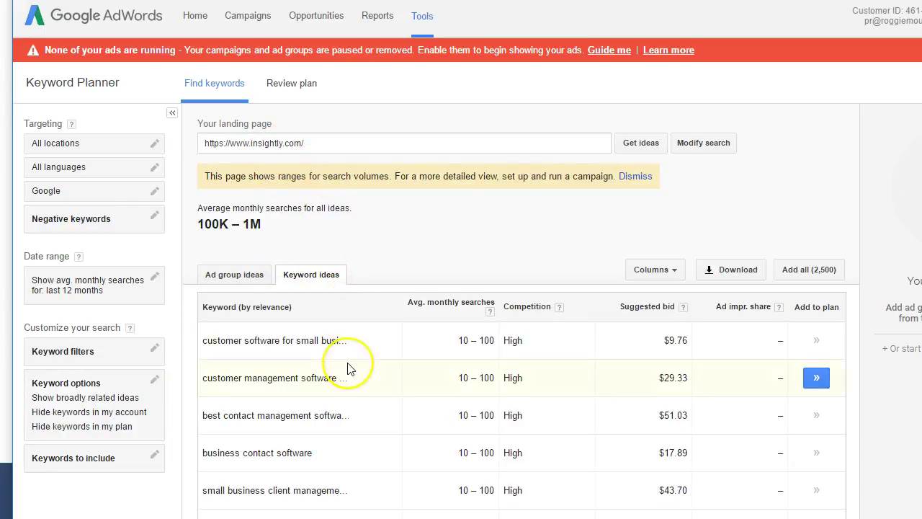
View the ad group ideas for the landing page and return to the keyword ideas.
{"action": "scroll", "coordinate": [348, 369], "scroll_direction": "down", "scroll_amount": 2}
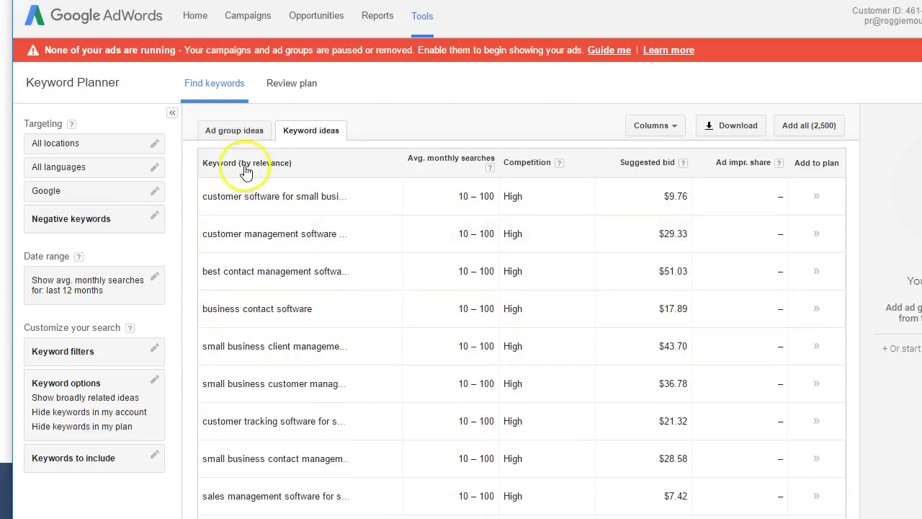
{"action": "left_click", "coordinate": [237, 129]}
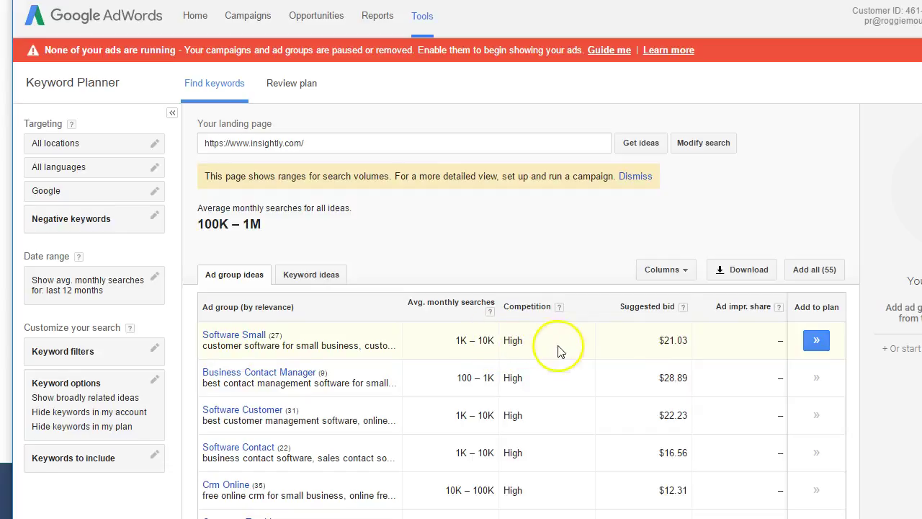
{"action": "left_click", "coordinate": [817, 379]}
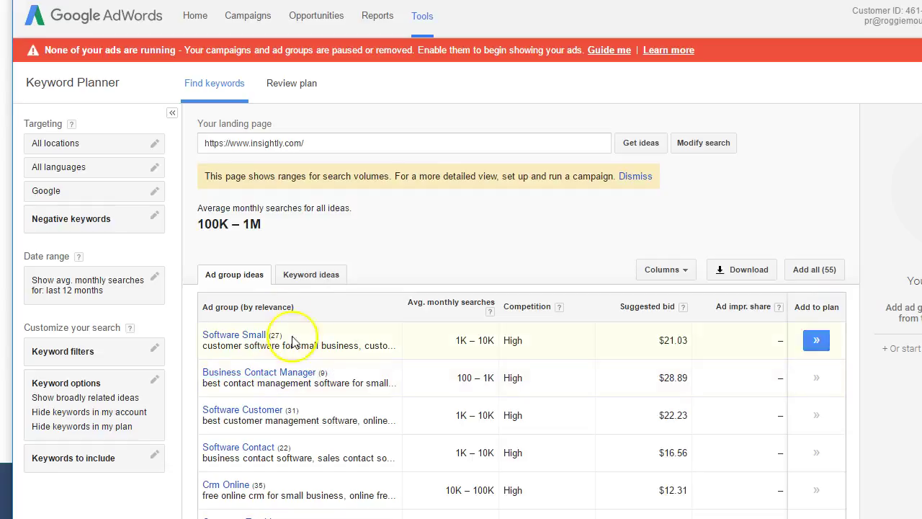
{"action": "left_click", "coordinate": [303, 280]}
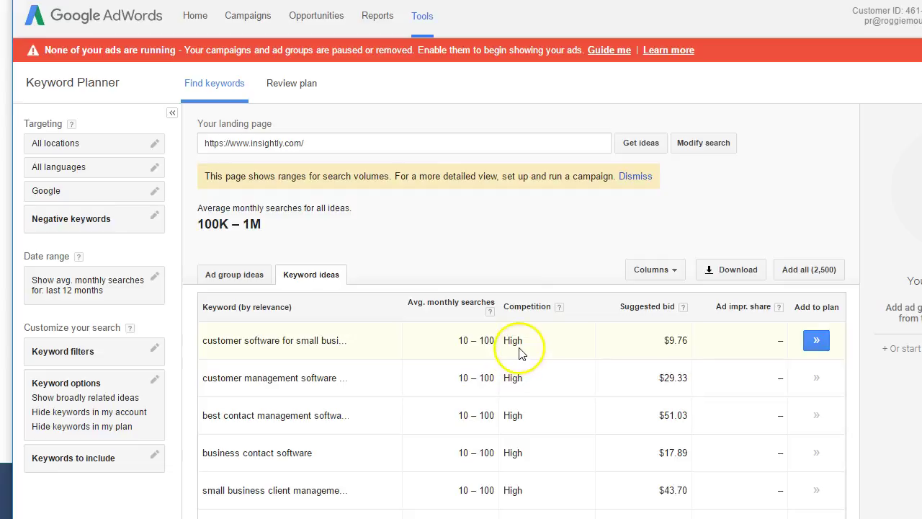
Examine the keyword ideas list for average monthly searches, competition and suggested bids.
{"action": "scroll", "coordinate": [531, 400], "scroll_direction": "down", "scroll_amount": 3}
{"action": "scroll", "coordinate": [531, 400], "scroll_direction": "down", "scroll_amount": 5}
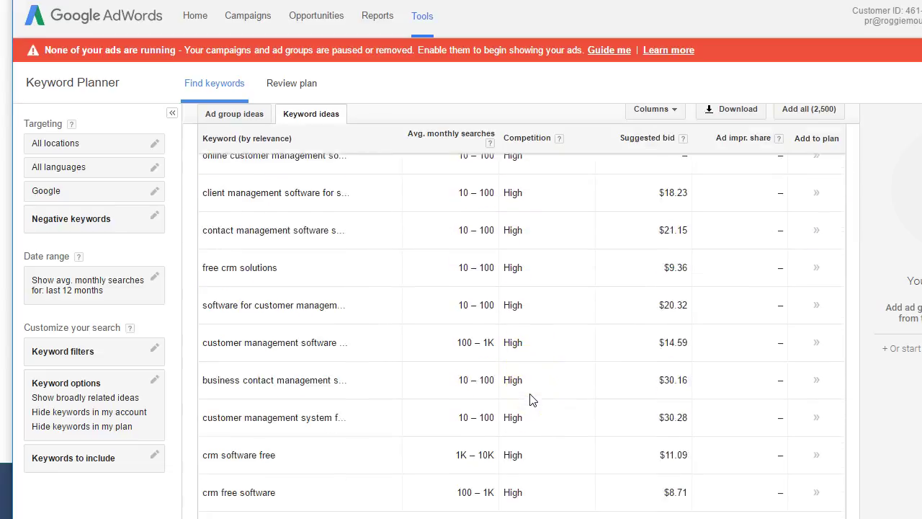
{"action": "scroll", "coordinate": [531, 400], "scroll_direction": "up", "scroll_amount": 6}
{"action": "scroll", "coordinate": [531, 400], "scroll_direction": "up", "scroll_amount": 5}
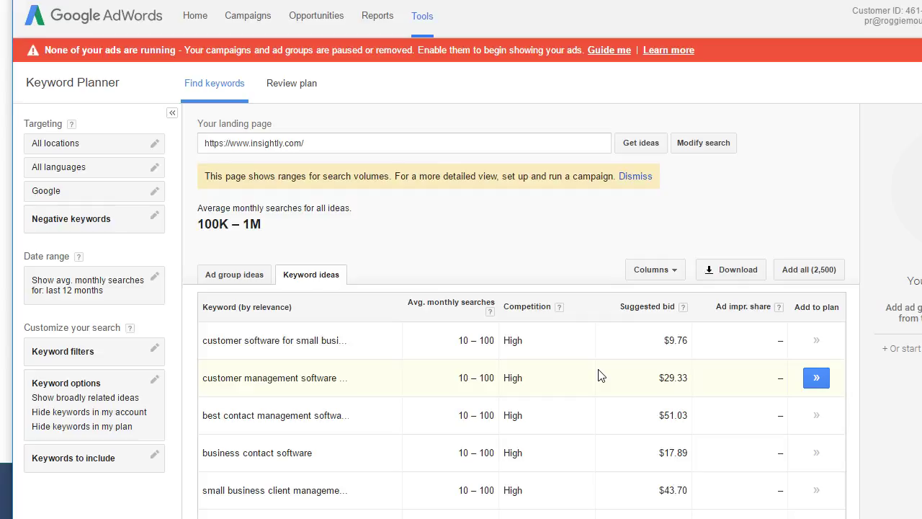
{"action": "scroll", "coordinate": [601, 376], "scroll_direction": "down", "scroll_amount": 2}
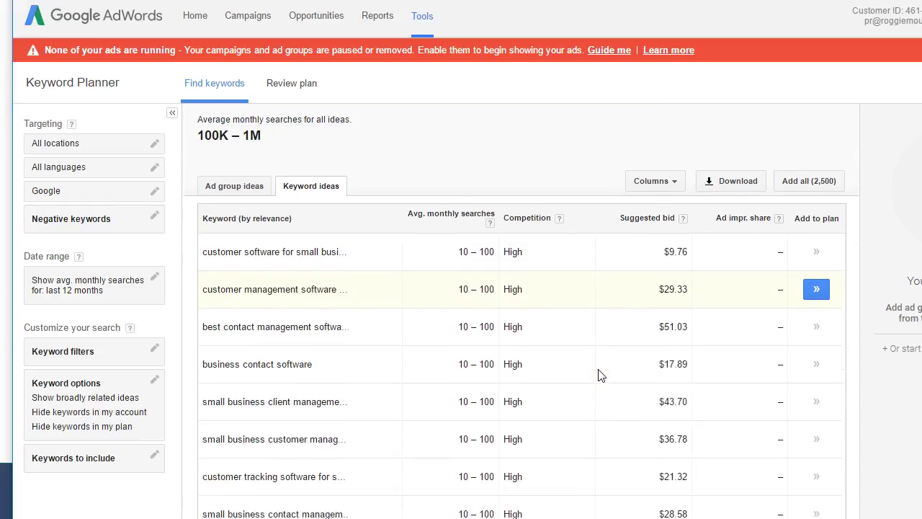
{"action": "scroll", "coordinate": [602, 375], "scroll_direction": "down", "scroll_amount": 2}
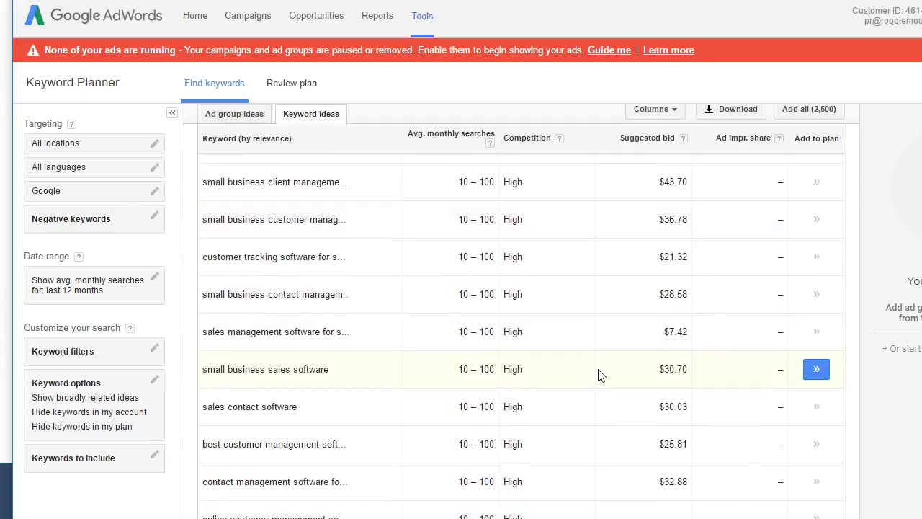
{"action": "scroll", "coordinate": [602, 376], "scroll_direction": "down", "scroll_amount": 3}
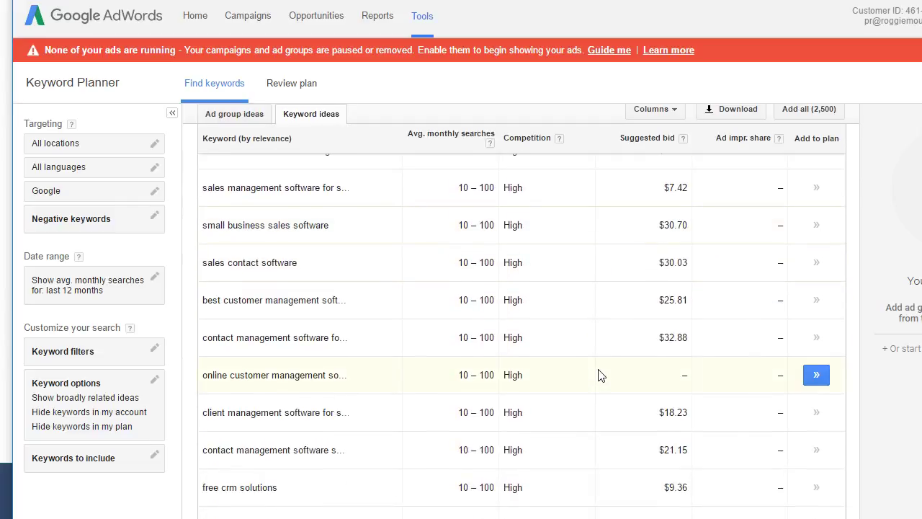
{"action": "scroll", "coordinate": [601, 375], "scroll_direction": "down", "scroll_amount": 4}
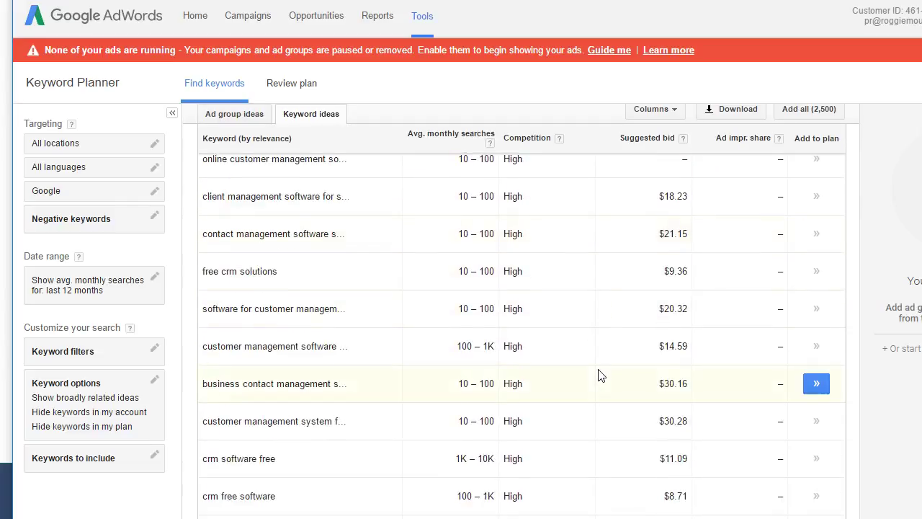
{"action": "scroll", "coordinate": [602, 375], "scroll_direction": "down", "scroll_amount": 1}
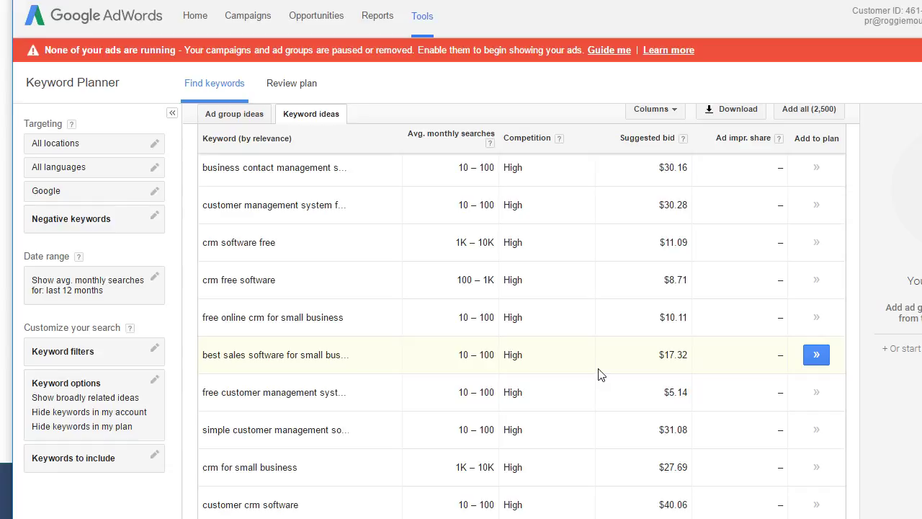
{"action": "scroll", "coordinate": [601, 373], "scroll_direction": "up", "scroll_amount": 5}
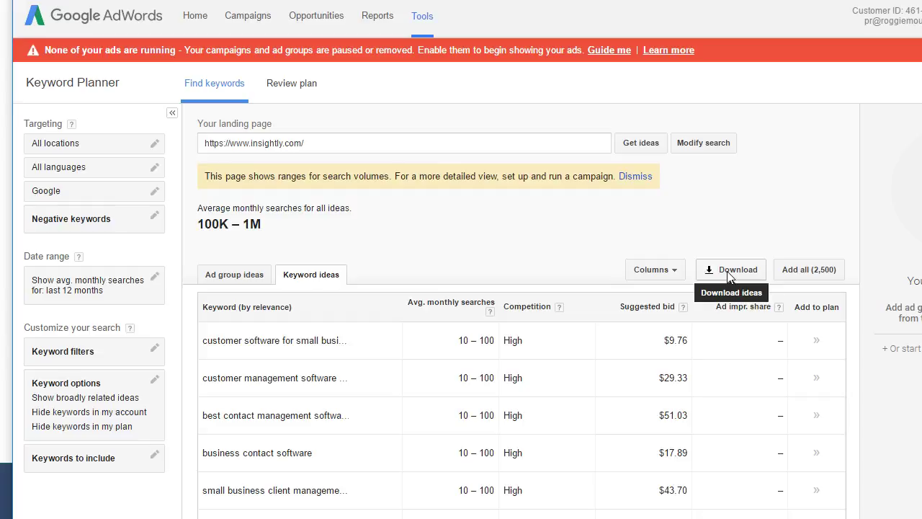
{"action": "scroll", "coordinate": [428, 358], "scroll_direction": "down", "scroll_amount": 3}
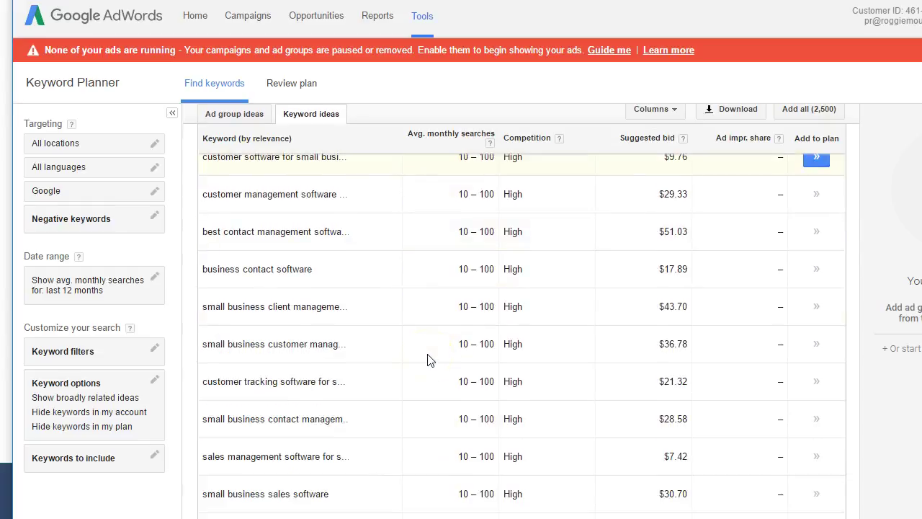
{"action": "scroll", "coordinate": [428, 358], "scroll_direction": "up", "scroll_amount": 3}
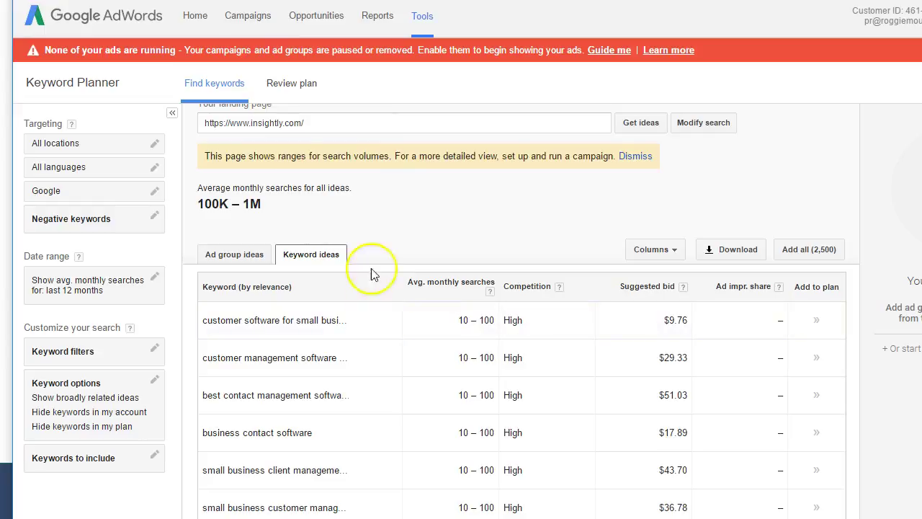
{"action": "scroll", "coordinate": [381, 360], "scroll_direction": "down", "scroll_amount": 2}
{"action": "scroll", "coordinate": [378, 361], "scroll_direction": "down", "scroll_amount": 3}
{"action": "scroll", "coordinate": [378, 360], "scroll_direction": "up", "scroll_amount": 4}
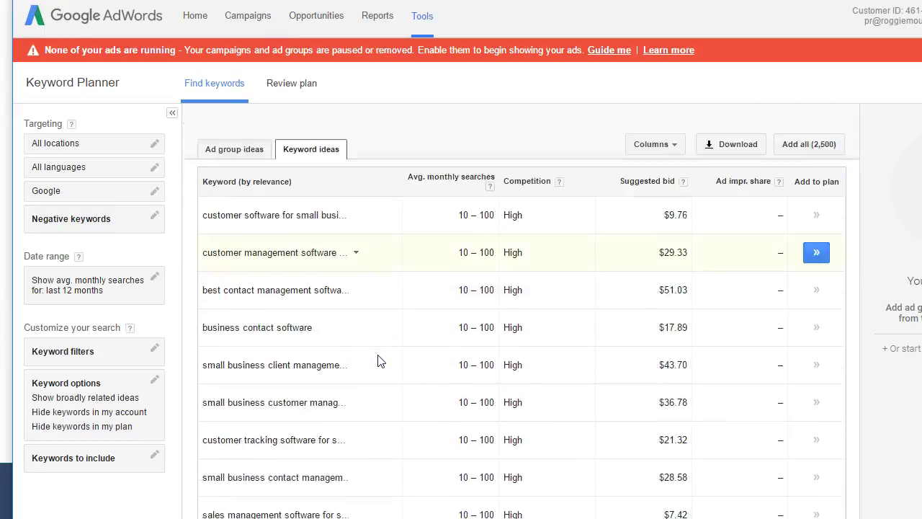
Add the keyword "customer software for small business" to the plan and enter a bid of $30 in its performance forecasts.
{"action": "left_click", "coordinate": [818, 301]}
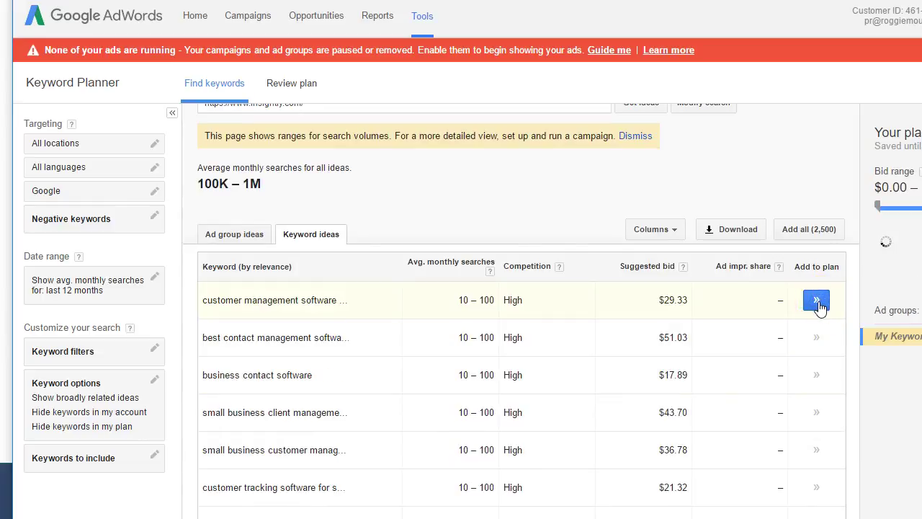
{"action": "left_click", "coordinate": [897, 369]}
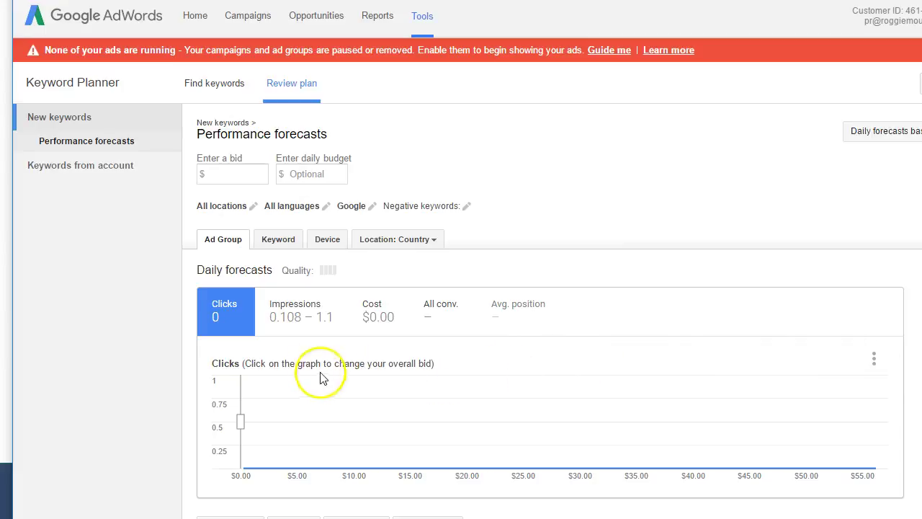
{"action": "left_click", "coordinate": [213, 175]}
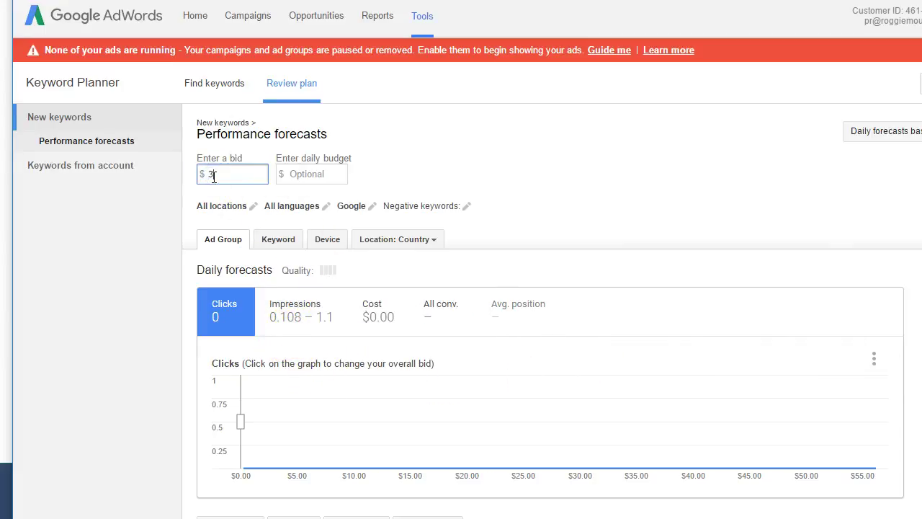
{"action": "type", "text": "30"}
{"action": "left_click", "coordinate": [296, 174]}
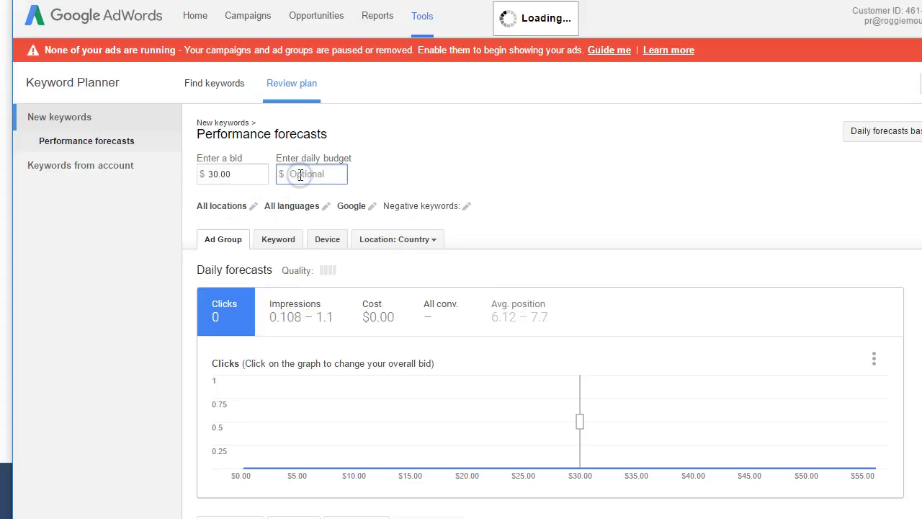
{"action": "type", "text": "100"}
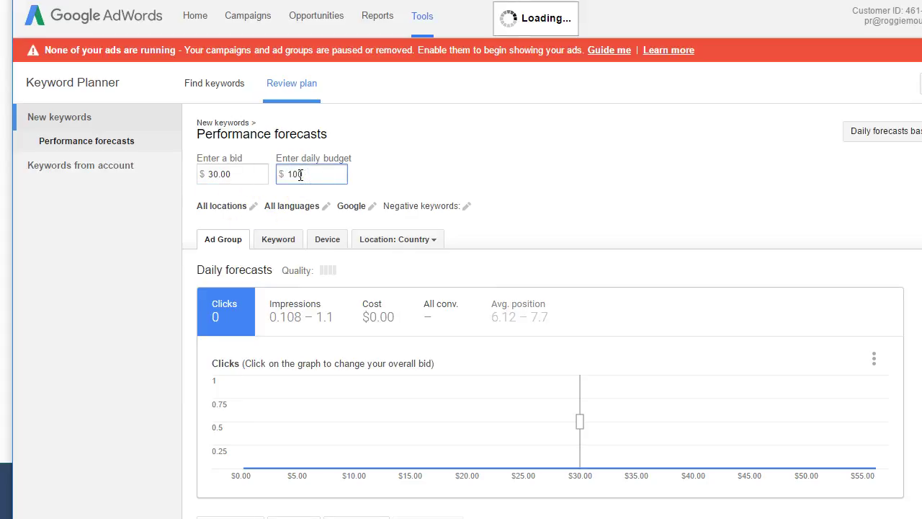
{"action": "key", "text": "BackSpace"}
{"action": "key", "text": "BackSpace"}
{"action": "key", "text": "BackSpace"}
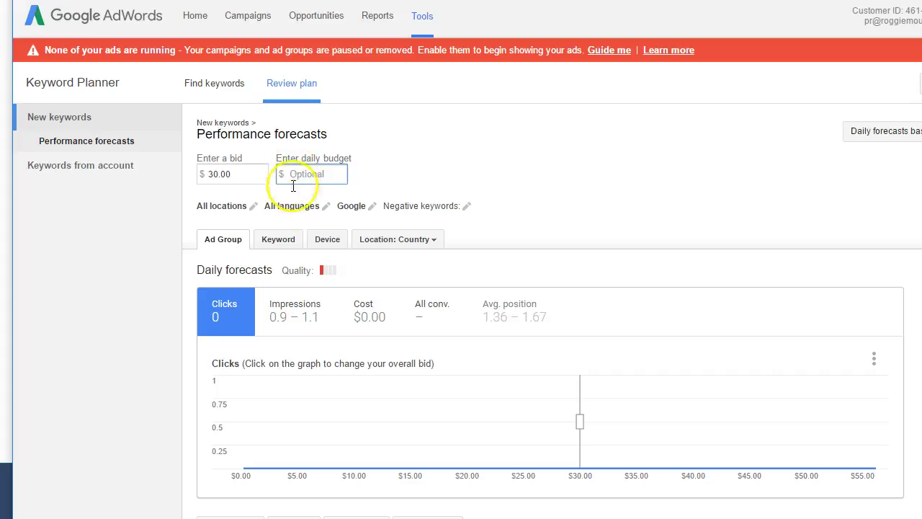
Examine the daily forecasts and the My Keyword Ideas ad group row for the planned keyword.
{"action": "scroll", "coordinate": [396, 271], "scroll_direction": "down", "scroll_amount": 2}
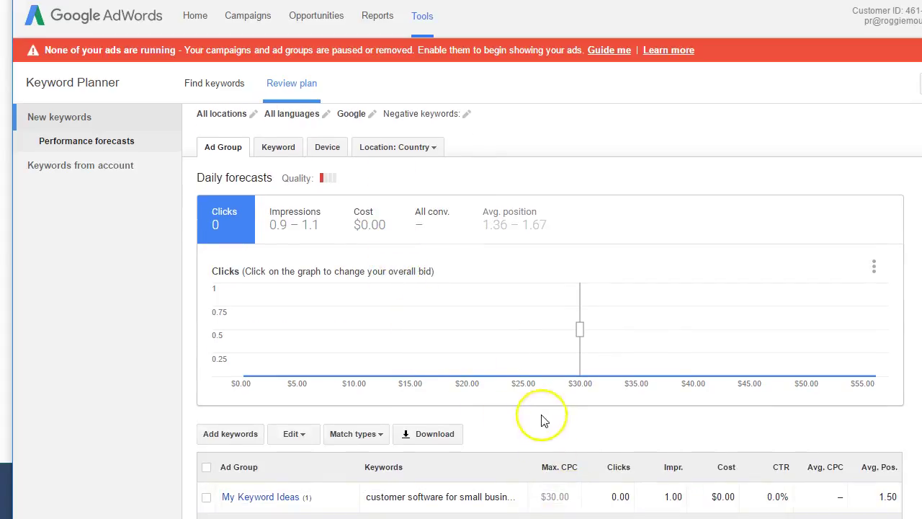
{"action": "scroll", "coordinate": [543, 416], "scroll_direction": "up", "scroll_amount": 2}
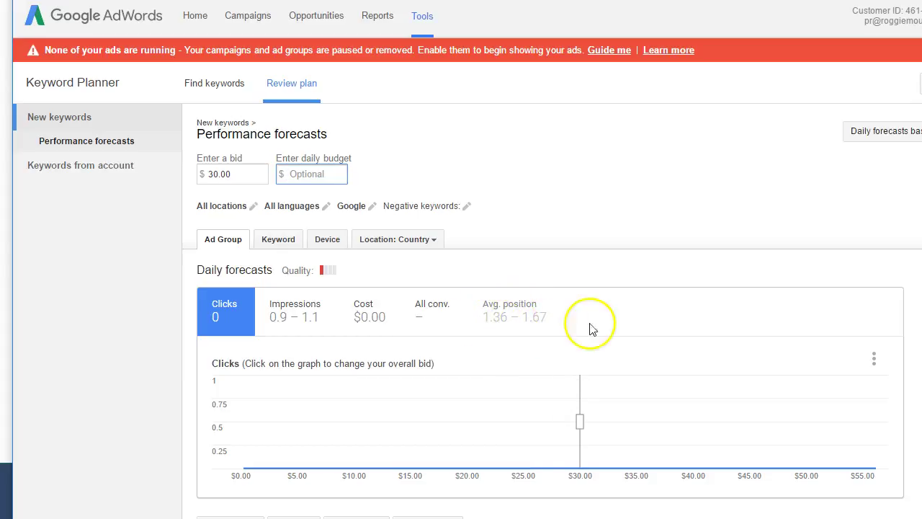
{"action": "left_click", "coordinate": [336, 298]}
{"action": "left_click", "coordinate": [337, 340]}
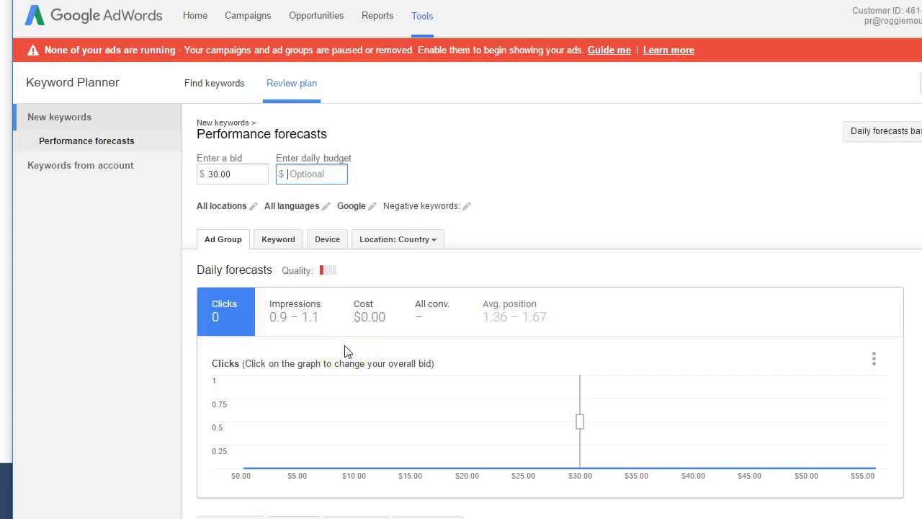
Return from the performance forecasts to the keyword ideas for the Insightly landing page and look through the list.
{"action": "left_click", "coordinate": [342, 310]}
{"action": "left_click_drag", "start_coordinate": [243, 174], "coordinate": [189, 174]}
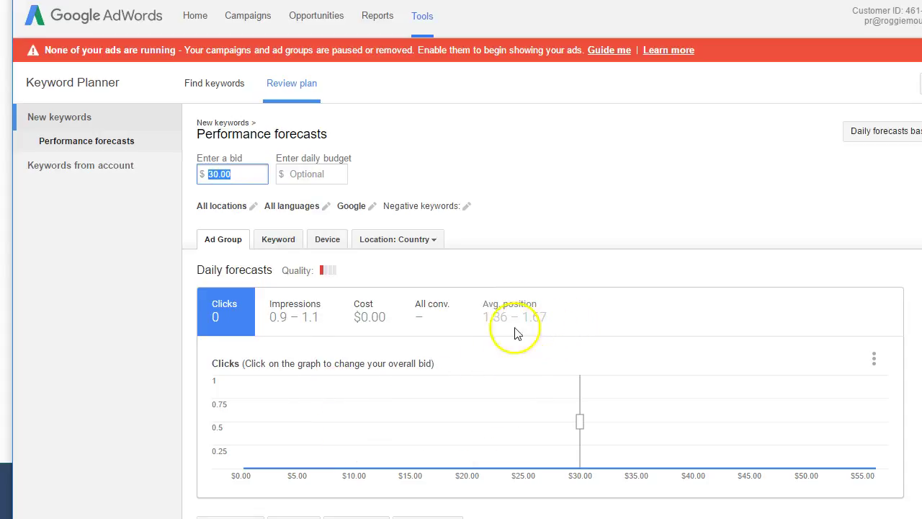
{"action": "left_click", "coordinate": [215, 84]}
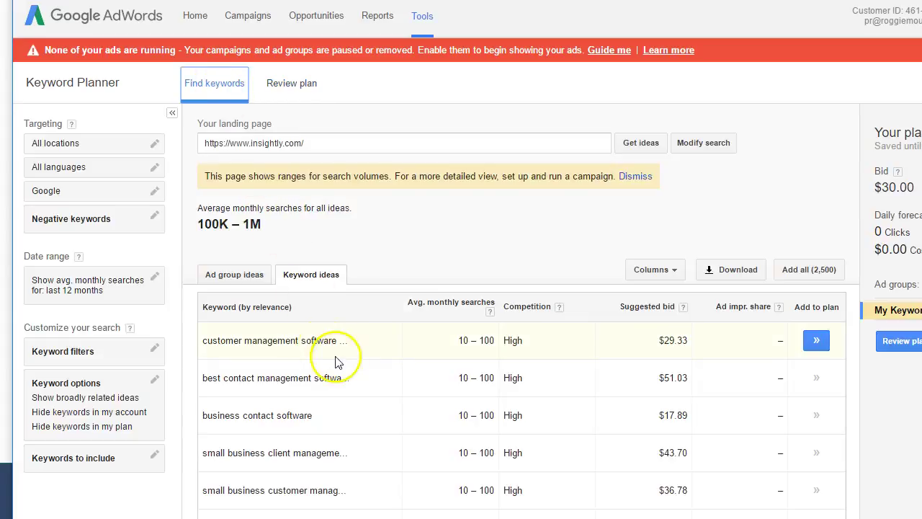
{"action": "left_click", "coordinate": [359, 354]}
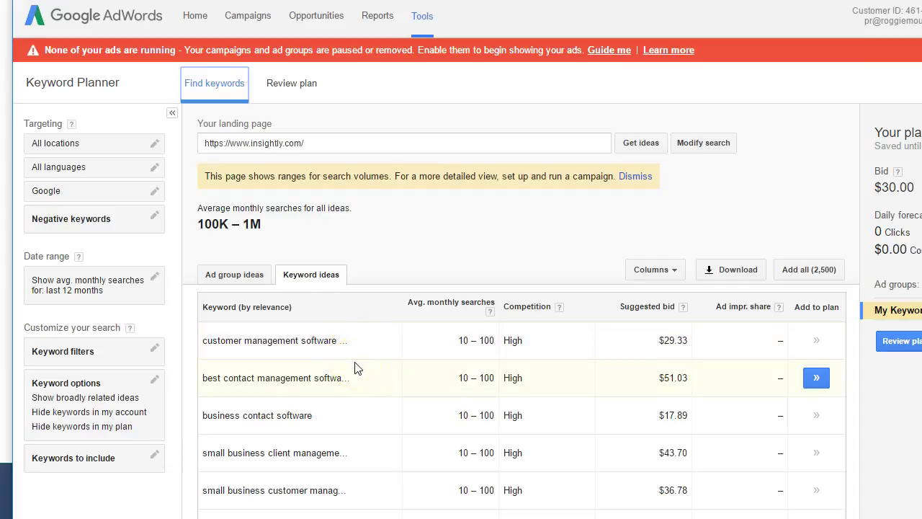
{"action": "scroll", "coordinate": [354, 368], "scroll_direction": "down", "scroll_amount": 6}
{"action": "scroll", "coordinate": [354, 368], "scroll_direction": "up", "scroll_amount": 3}
{"action": "scroll", "coordinate": [354, 367], "scroll_direction": "up", "scroll_amount": 3}
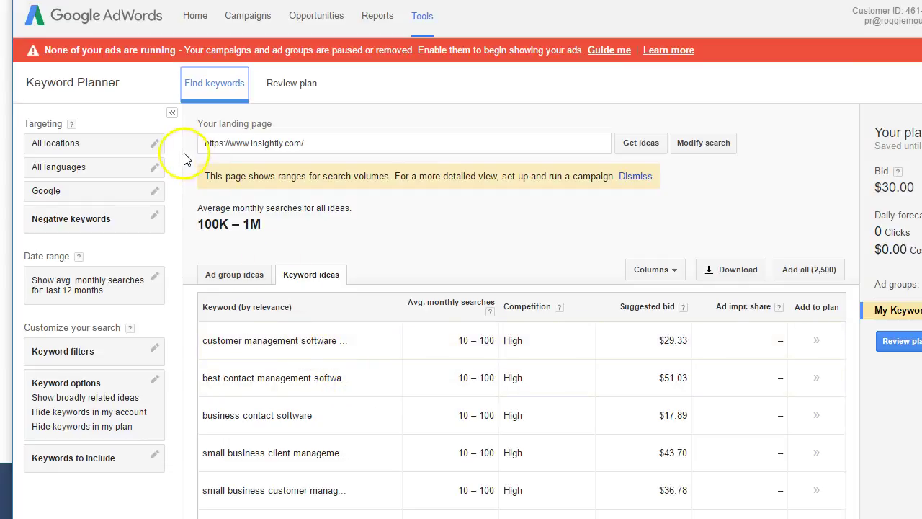
Check the location targeting and keyword filter settings without changing them, and look over the landing page's keyword ideas again.
{"action": "left_click", "coordinate": [154, 145]}
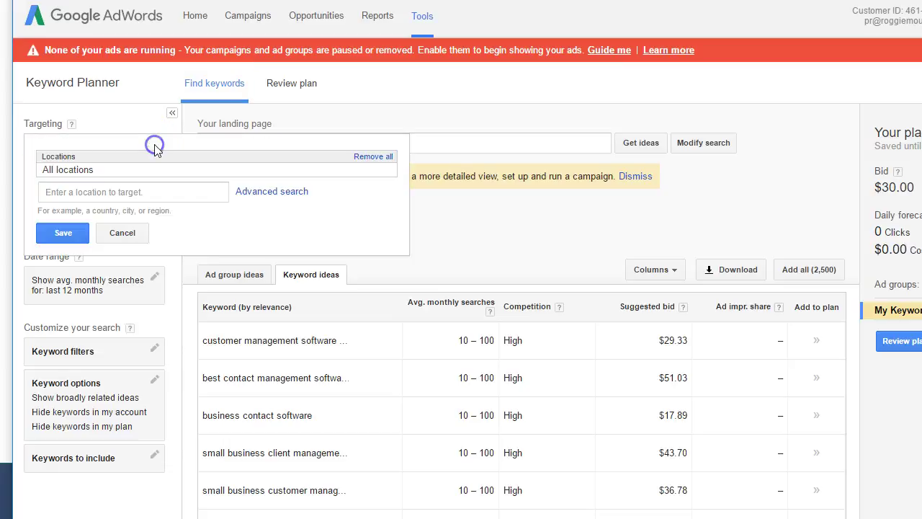
{"action": "left_click", "coordinate": [121, 232]}
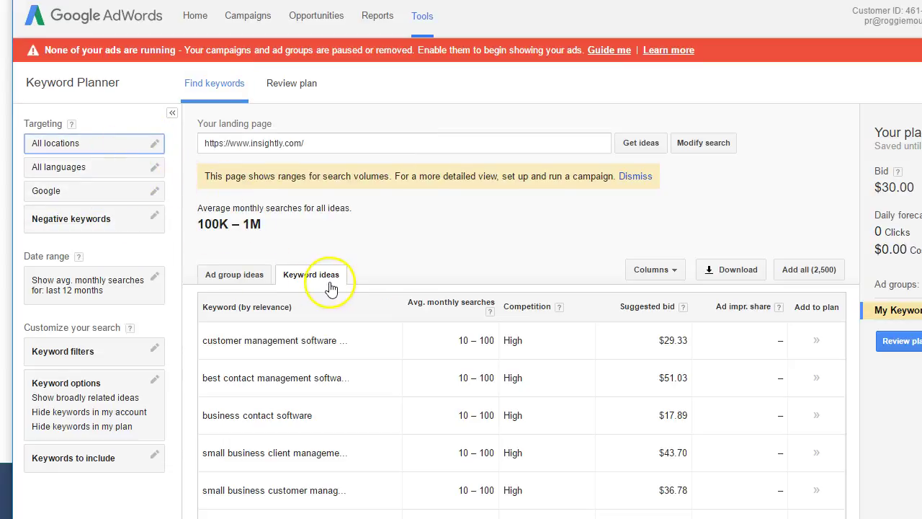
{"action": "left_click", "coordinate": [153, 350]}
{"action": "left_click", "coordinate": [122, 512]}
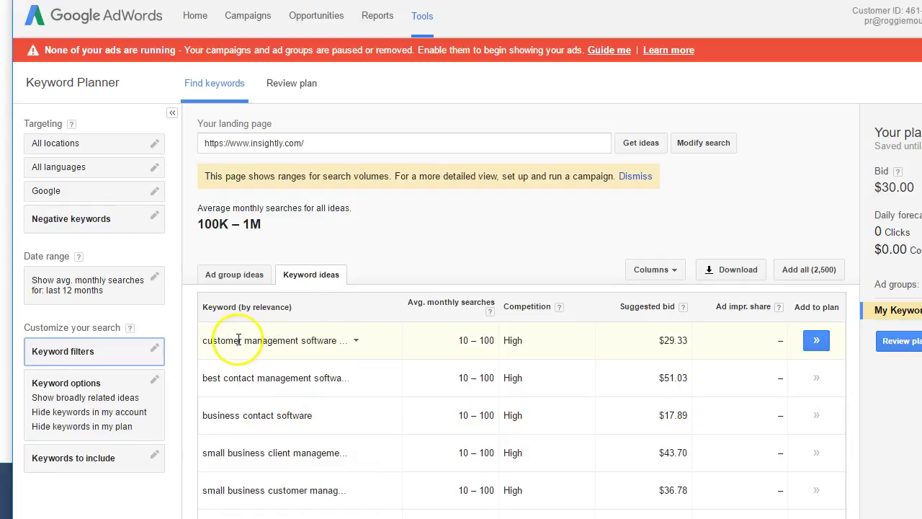
{"action": "left_click_drag", "start_coordinate": [319, 339], "coordinate": [320, 381]}
{"action": "scroll", "coordinate": [319, 391], "scroll_direction": "down", "scroll_amount": 6}
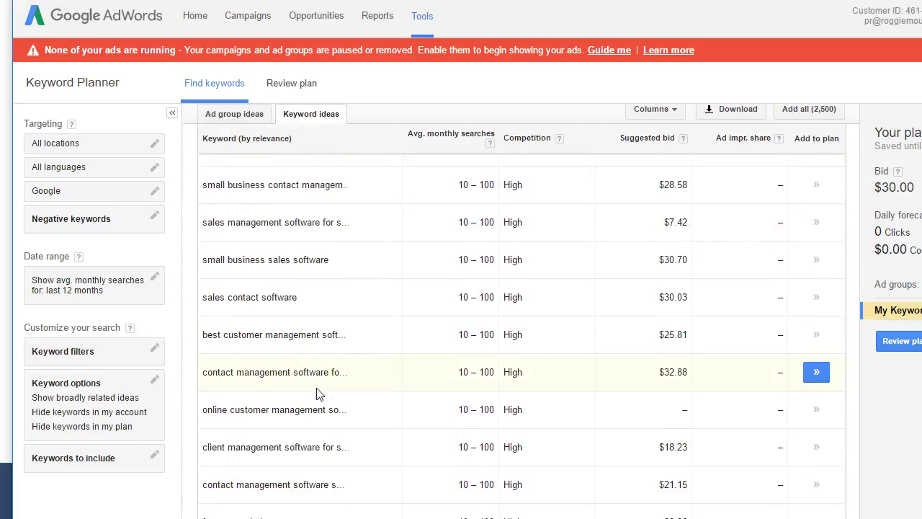
{"action": "scroll", "coordinate": [320, 393], "scroll_direction": "up", "scroll_amount": 5}
{"action": "scroll", "coordinate": [319, 394], "scroll_direction": "up", "scroll_amount": 1}
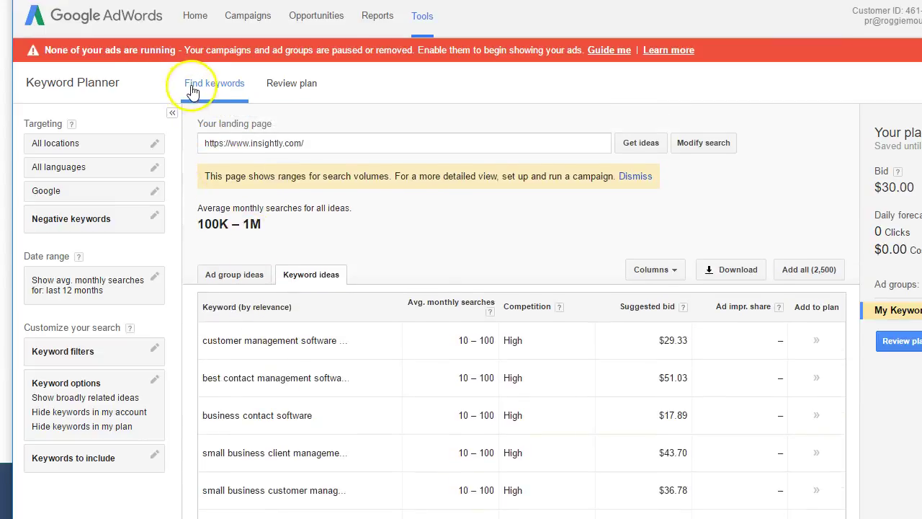
Reopen Keyword Planner from the account home page and start over instead of resuming the saved plan.
{"action": "left_click", "coordinate": [193, 20]}
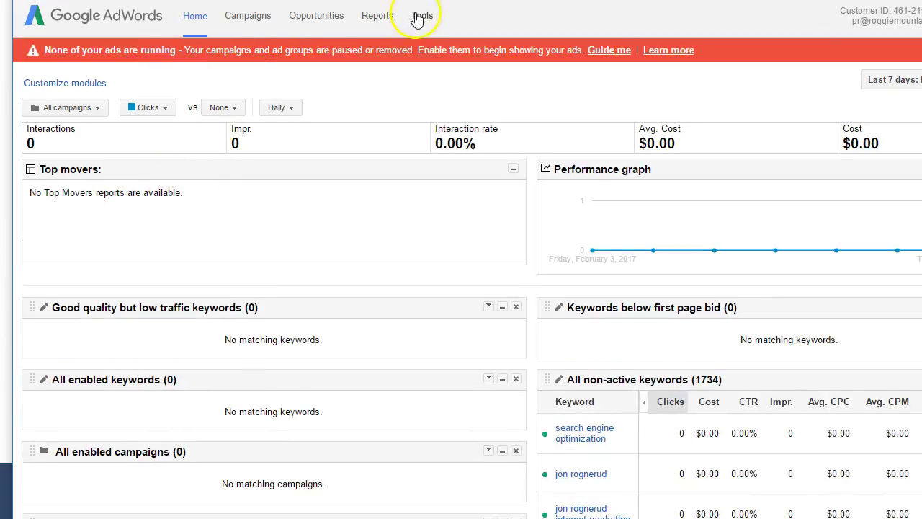
{"action": "left_click", "coordinate": [423, 16]}
{"action": "left_click", "coordinate": [439, 152]}
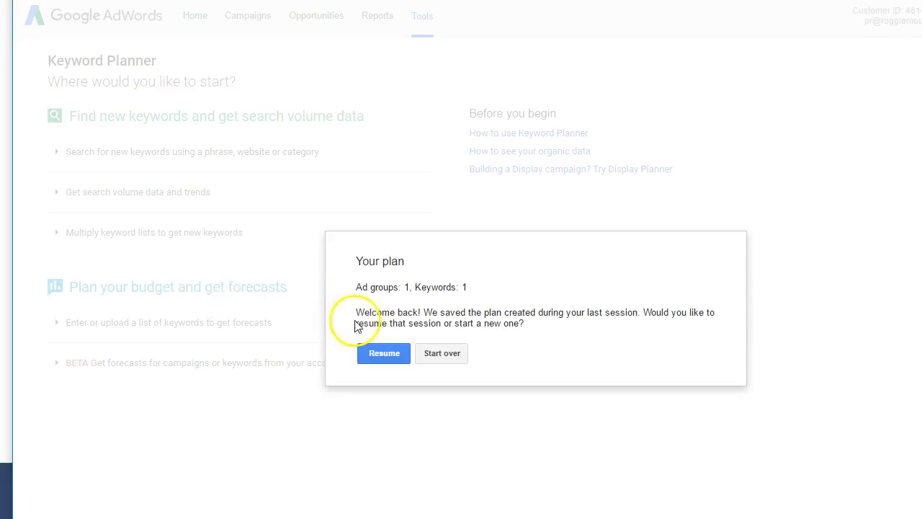
{"action": "left_click", "coordinate": [436, 354]}
Search for new keyword ideas using "crm software for small business" as the product or service.
{"action": "left_click", "coordinate": [135, 178]}
{"action": "left_click", "coordinate": [109, 248]}
{"action": "type", "text": "crm so"}
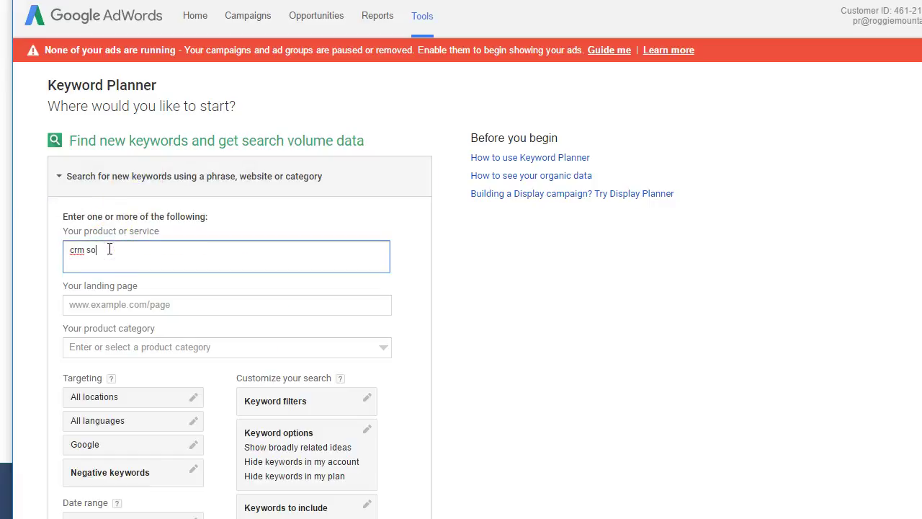
{"action": "type", "text": "ftware for small business"}
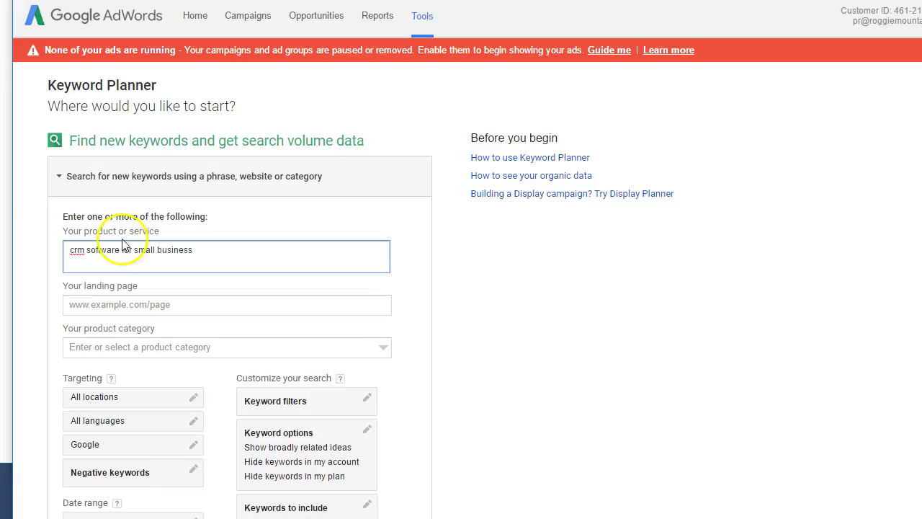
{"action": "scroll", "coordinate": [240, 364], "scroll_direction": "down", "scroll_amount": 5}
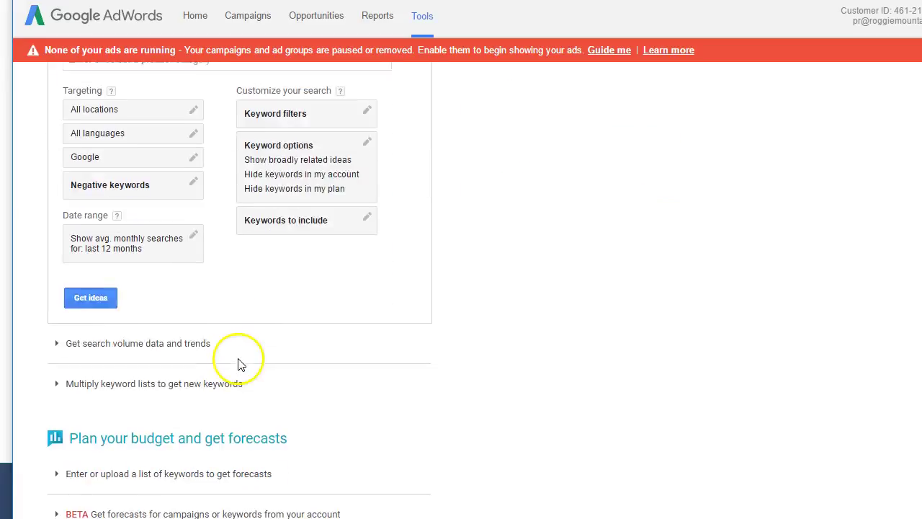
{"action": "left_click", "coordinate": [91, 240]}
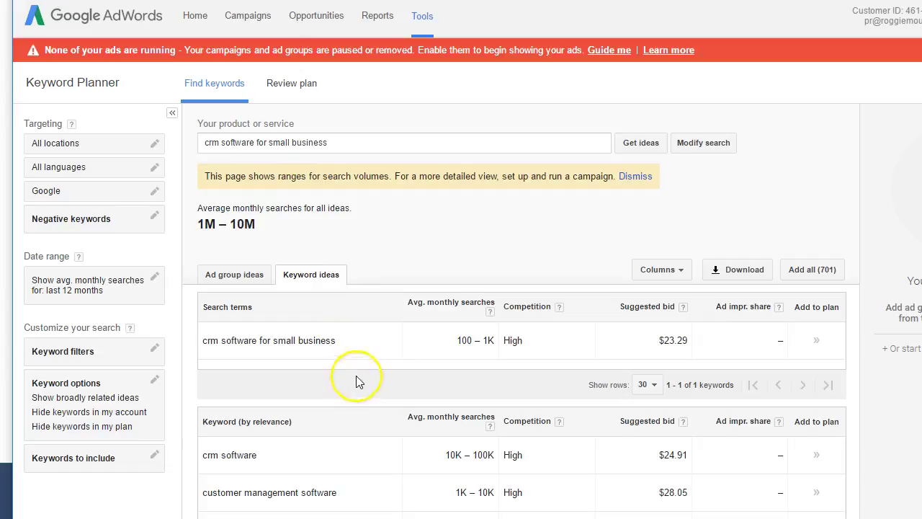
Read the notice about search volume ranges and examine the keyword ideas related to "crm software for small business".
{"action": "left_click_drag", "start_coordinate": [276, 176], "coordinate": [391, 176]}
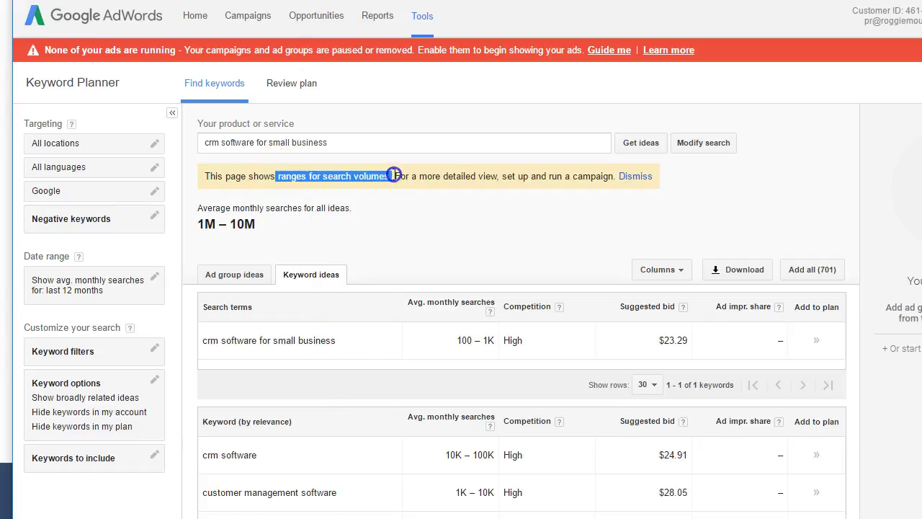
{"action": "scroll", "coordinate": [399, 401], "scroll_direction": "down", "scroll_amount": 3}
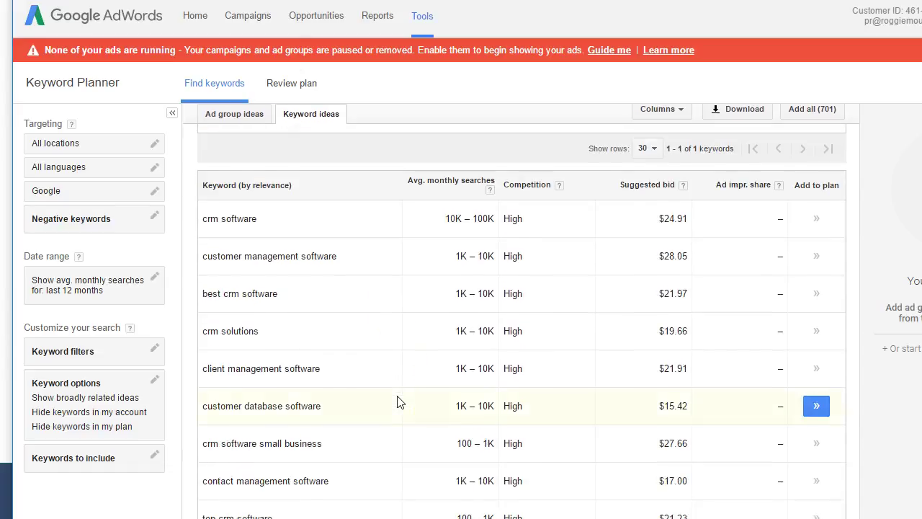
{"action": "scroll", "coordinate": [398, 400], "scroll_direction": "down", "scroll_amount": 1}
{"action": "scroll", "coordinate": [398, 401], "scroll_direction": "down", "scroll_amount": 1}
{"action": "scroll", "coordinate": [398, 401], "scroll_direction": "up", "scroll_amount": 6}
{"action": "left_click", "coordinate": [304, 287]}
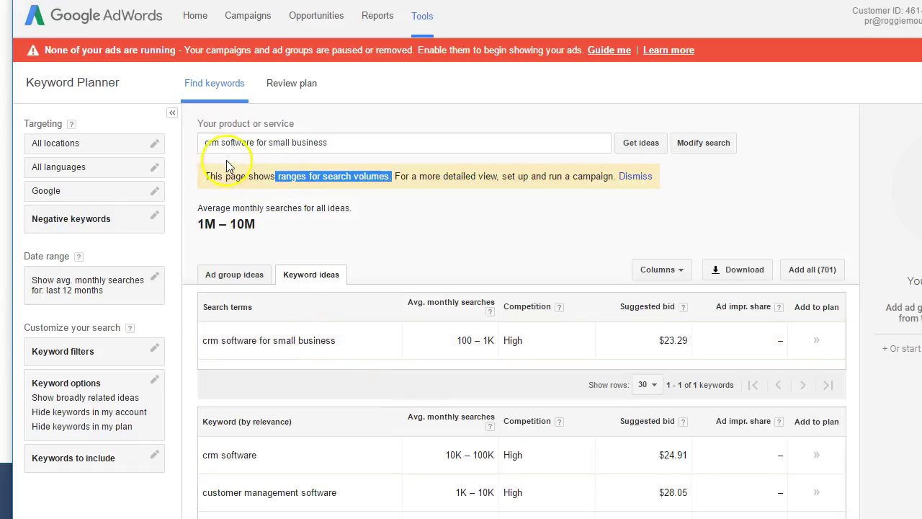
{"action": "left_click_drag", "start_coordinate": [201, 142], "coordinate": [422, 149]}
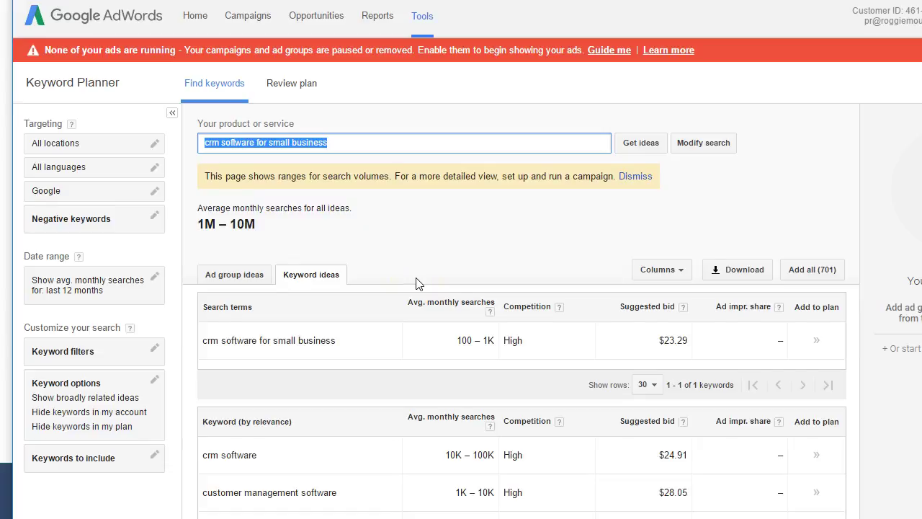
{"action": "scroll", "coordinate": [416, 283], "scroll_direction": "down", "scroll_amount": 3}
{"action": "scroll", "coordinate": [416, 283], "scroll_direction": "down", "scroll_amount": 5}
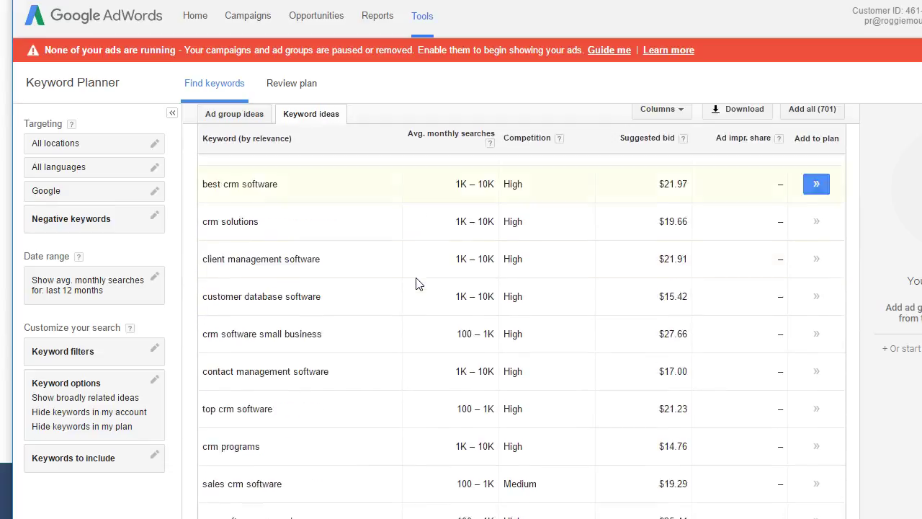
{"action": "scroll", "coordinate": [417, 283], "scroll_direction": "down", "scroll_amount": 4}
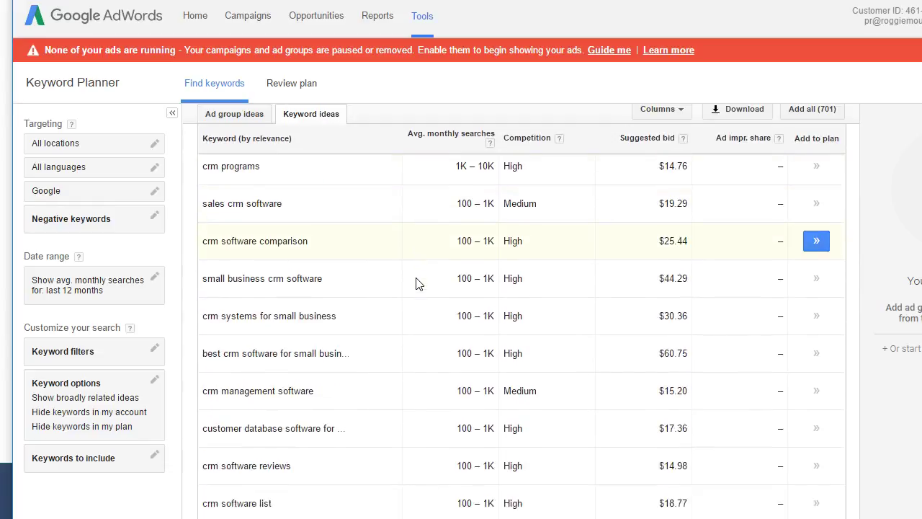
{"action": "scroll", "coordinate": [416, 283], "scroll_direction": "down", "scroll_amount": 2}
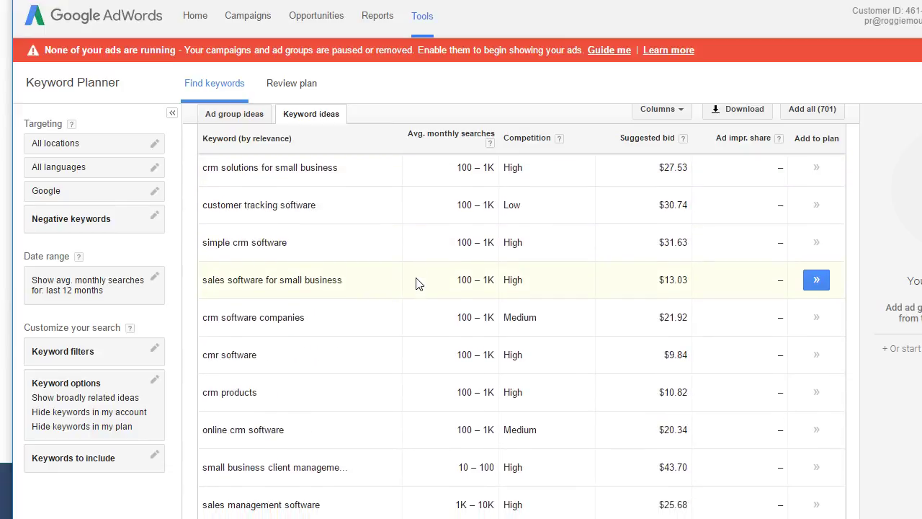
{"action": "scroll", "coordinate": [416, 283], "scroll_direction": "up", "scroll_amount": 10}
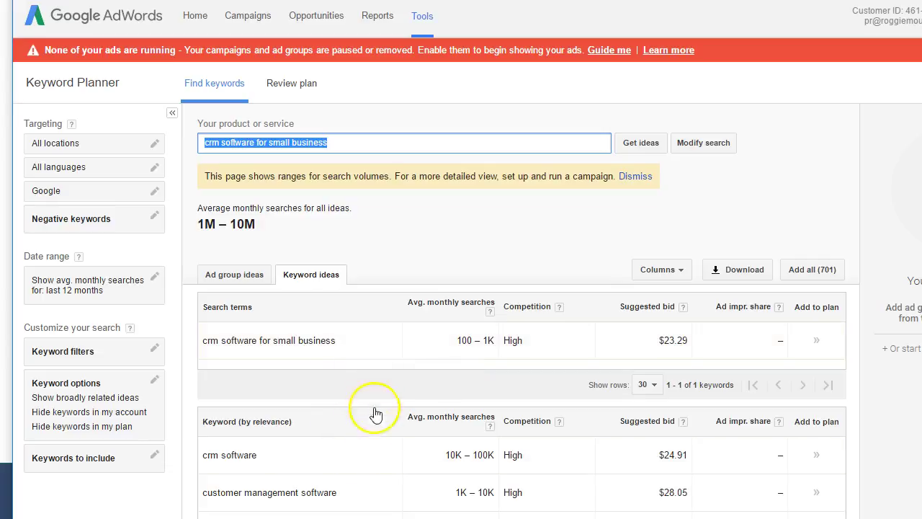
Compare average monthly searches, competition and suggested bids across the related CRM keywords, including "customer management software".
{"action": "scroll", "coordinate": [373, 401], "scroll_direction": "down", "scroll_amount": 5}
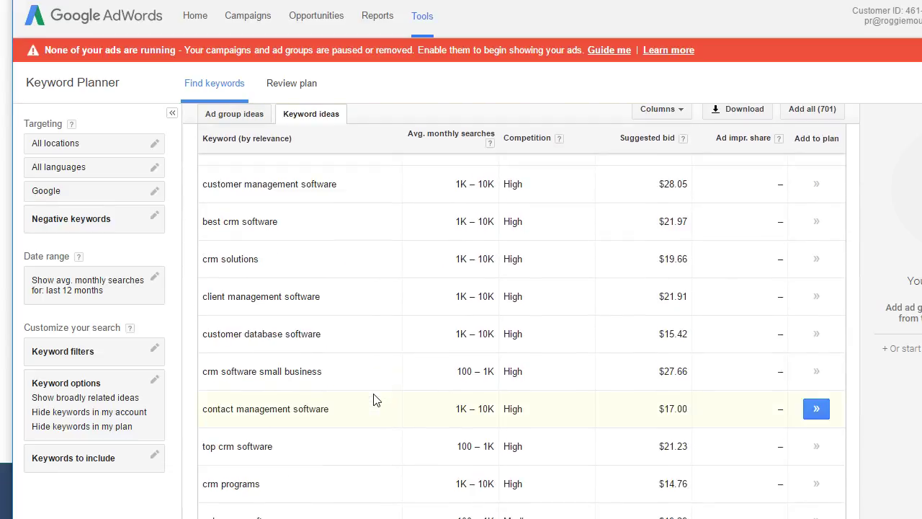
{"action": "scroll", "coordinate": [373, 400], "scroll_direction": "down", "scroll_amount": 7}
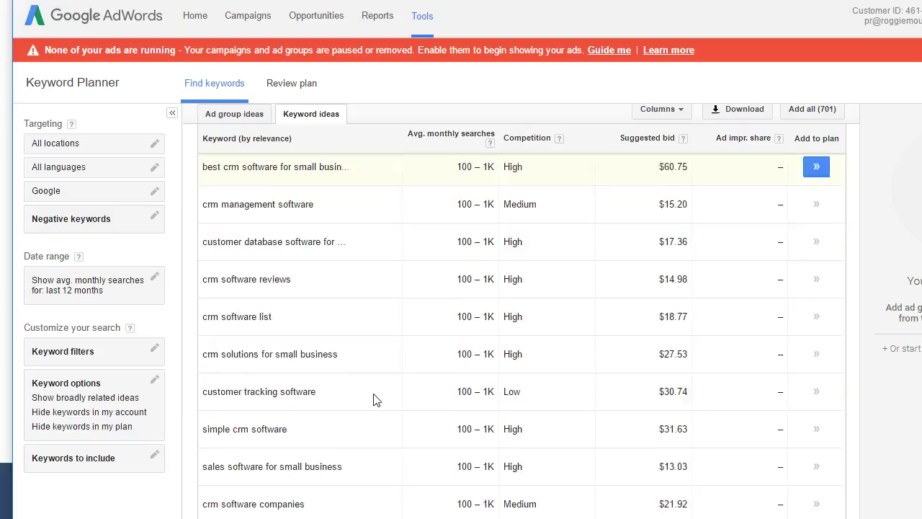
{"action": "scroll", "coordinate": [373, 400], "scroll_direction": "down", "scroll_amount": 1}
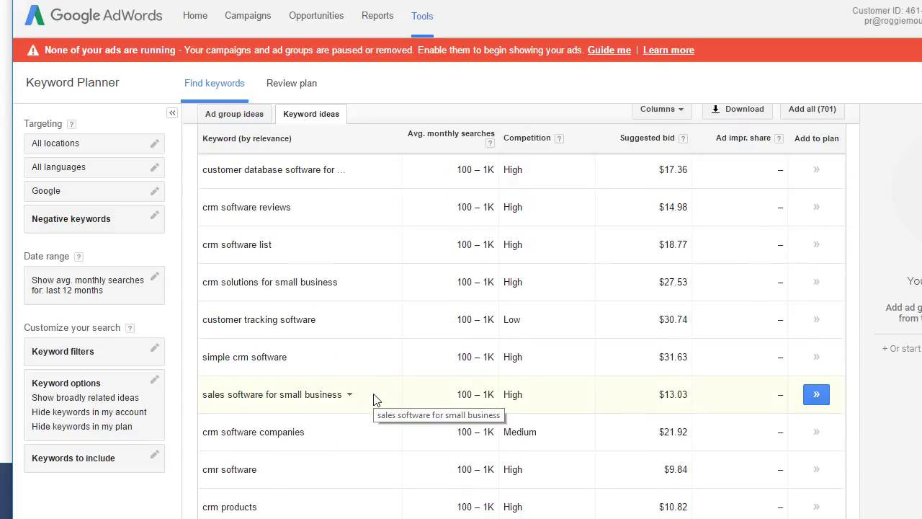
{"action": "scroll", "coordinate": [373, 401], "scroll_direction": "up", "scroll_amount": 10}
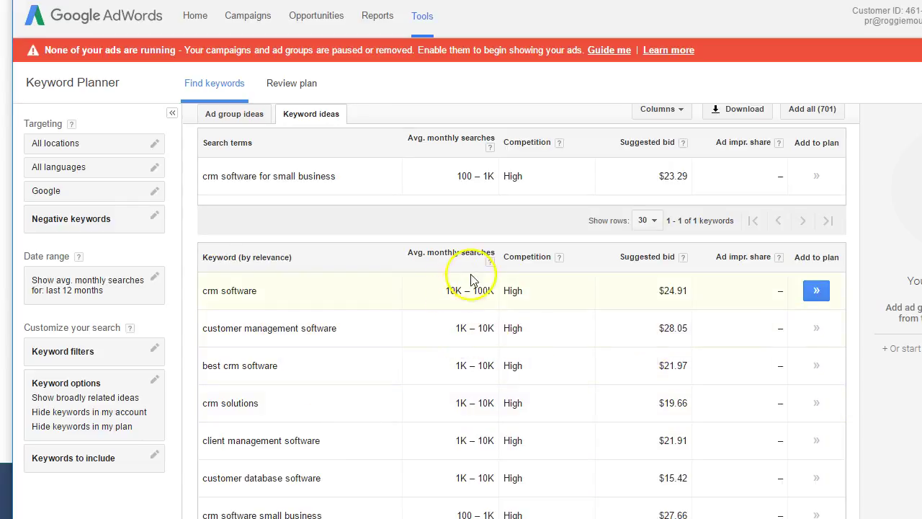
{"action": "scroll", "coordinate": [305, 377], "scroll_direction": "down", "scroll_amount": 4}
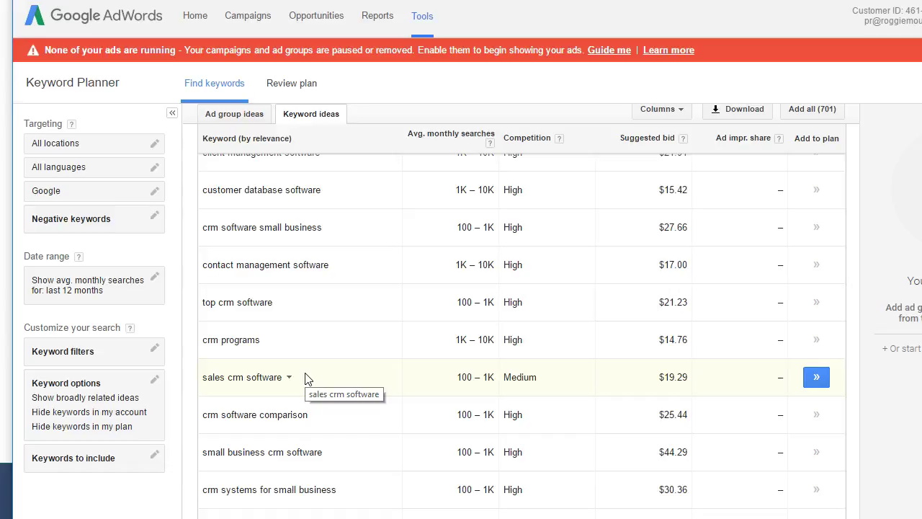
{"action": "left_click", "coordinate": [322, 389]}
{"action": "scroll", "coordinate": [322, 390], "scroll_direction": "down", "scroll_amount": 5}
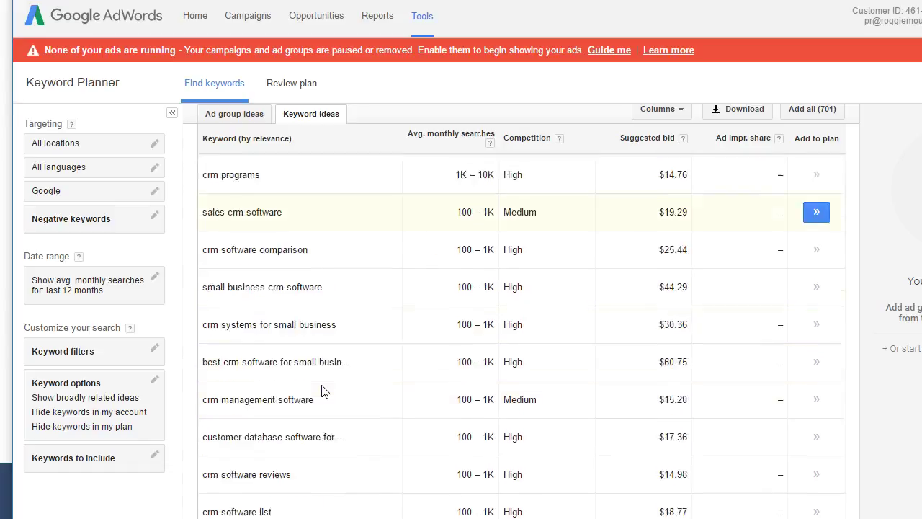
{"action": "scroll", "coordinate": [322, 391], "scroll_direction": "up", "scroll_amount": 10}
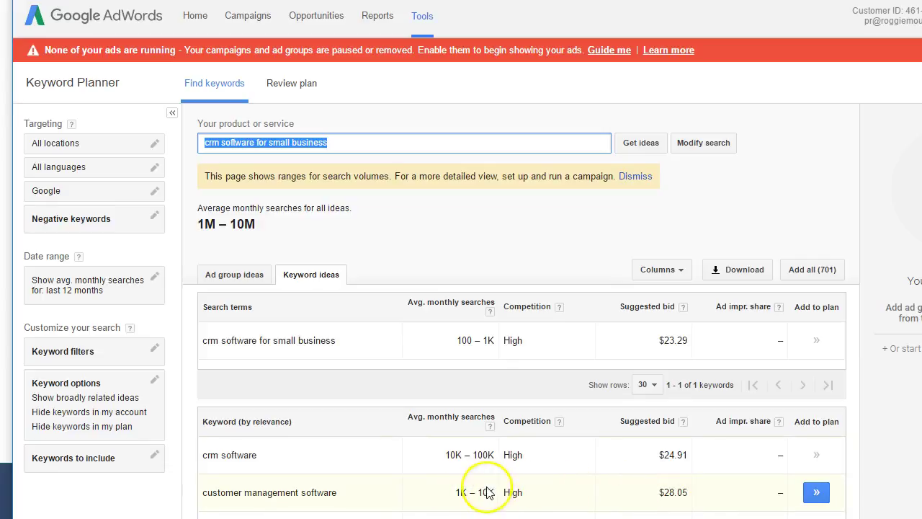
{"action": "left_click_drag", "start_coordinate": [495, 494], "coordinate": [444, 492]}
{"action": "left_click", "coordinate": [359, 491]}
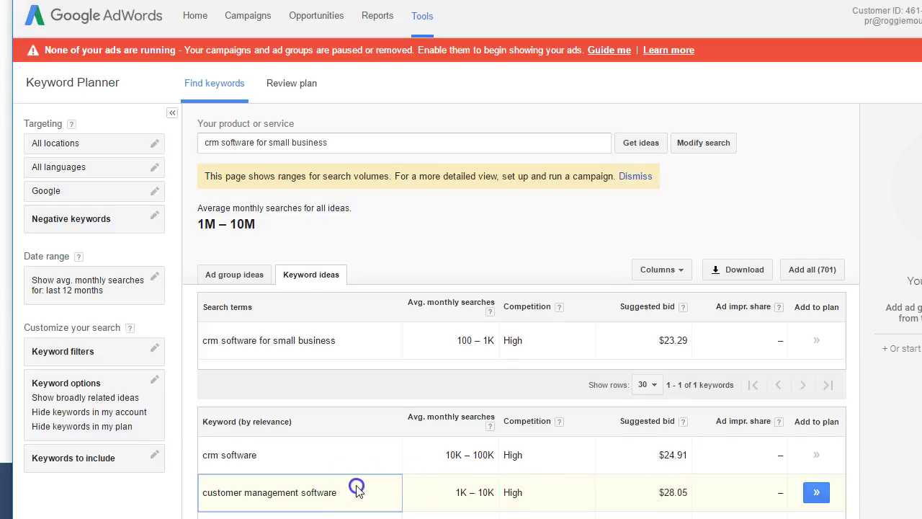